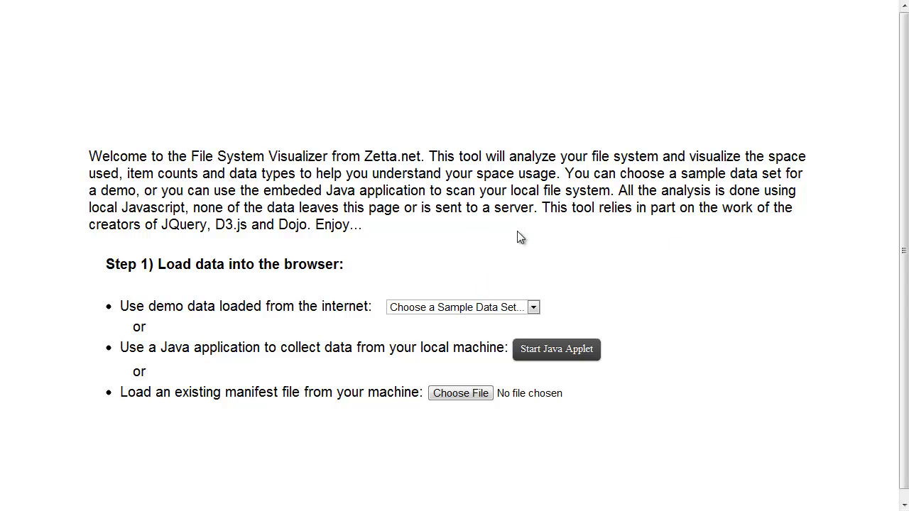
# Load the Medium (various) sample data set into the browser.
pyautogui.click(534, 309)
pyautogui.click(534, 311)
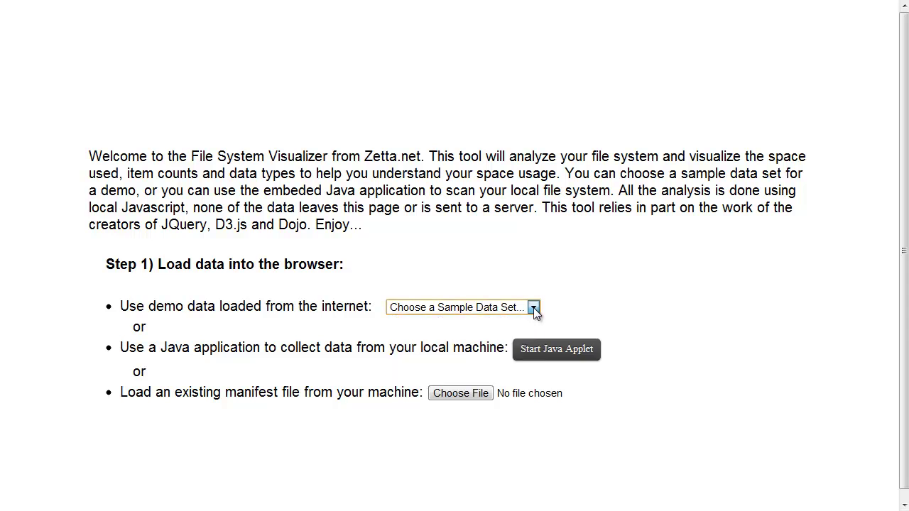
pyautogui.click(545, 353)
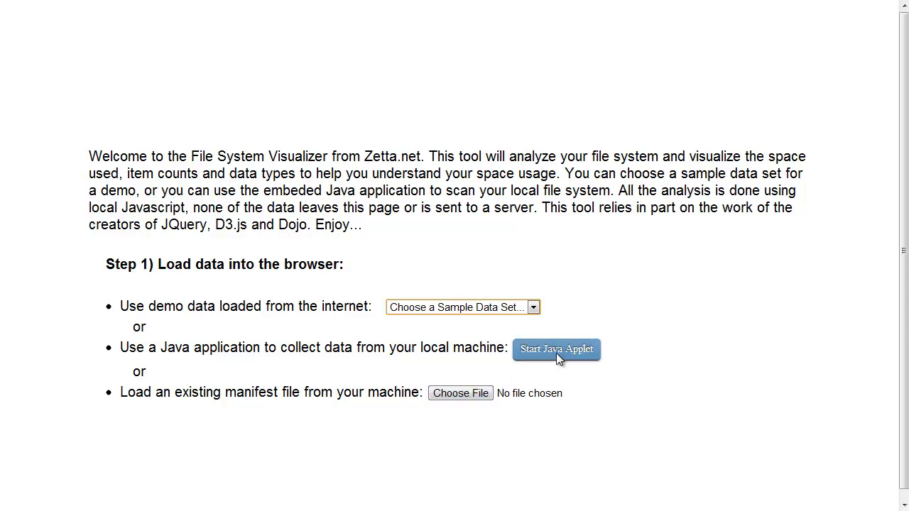
pyautogui.click(517, 314)
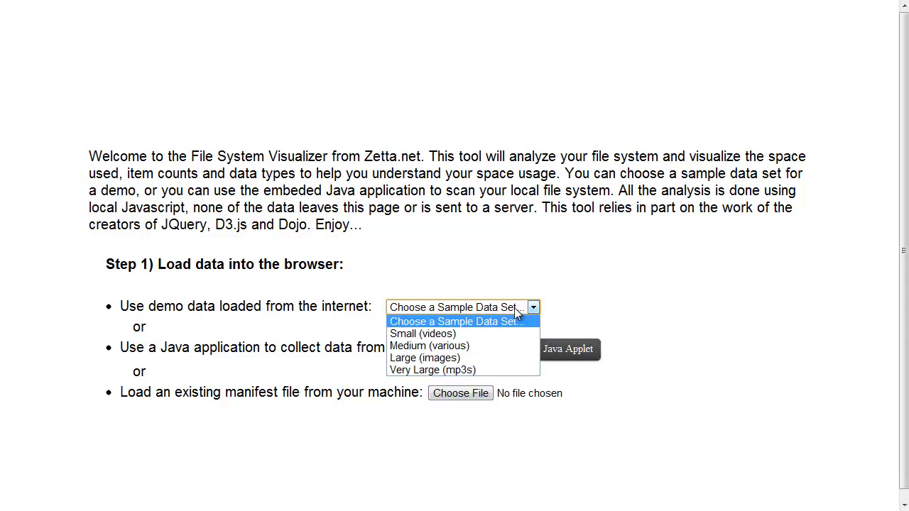
pyautogui.click(465, 347)
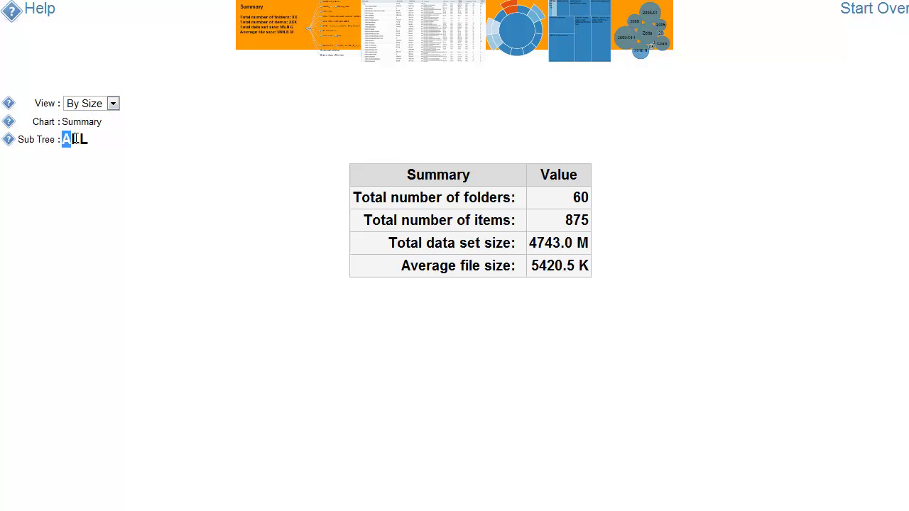
# Show the whole data set as a Visual Tree and limit the tree display depth to 4.
pyautogui.moveTo(75, 139); pyautogui.dragTo(97, 139)
pyautogui.click(99, 144)
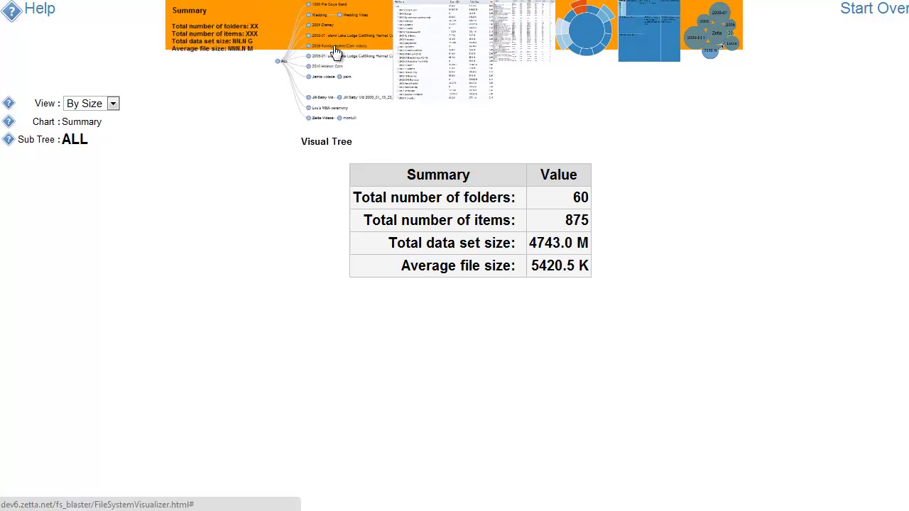
pyautogui.click(337, 53)
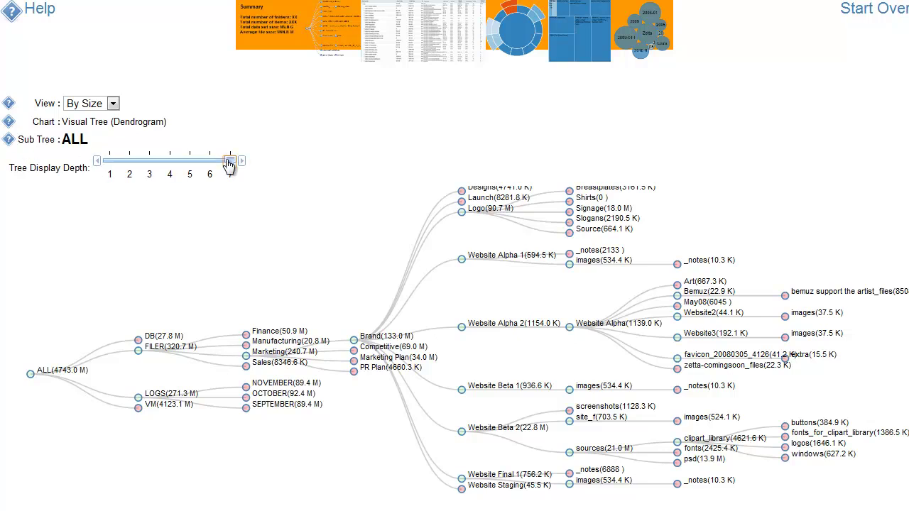
pyautogui.moveTo(230, 163); pyautogui.dragTo(171, 171)
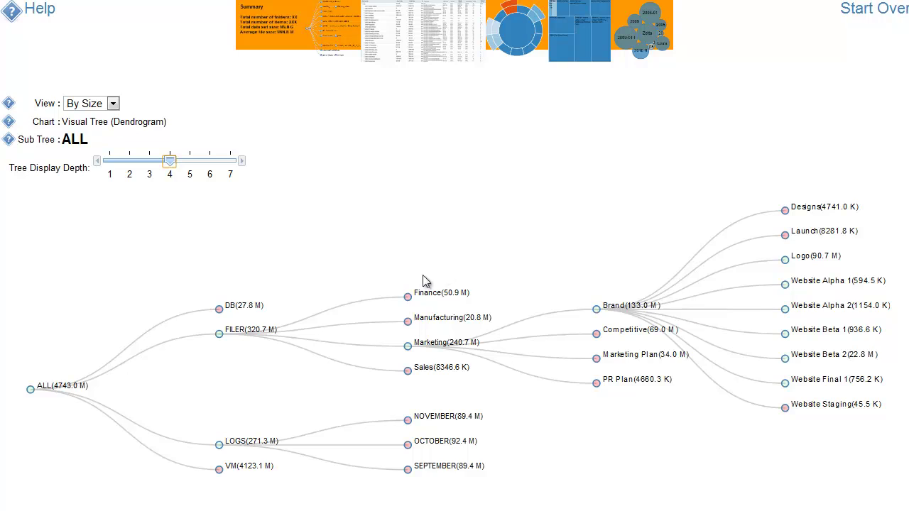
# Drill down into the Marketing folder in the visual tree and check its sub tree path.
pyautogui.click(432, 345)
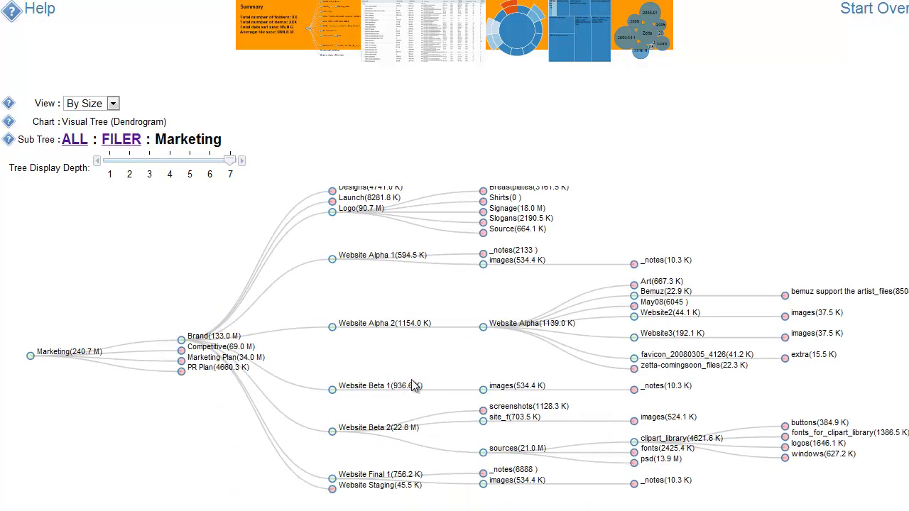
pyautogui.moveTo(32, 140)
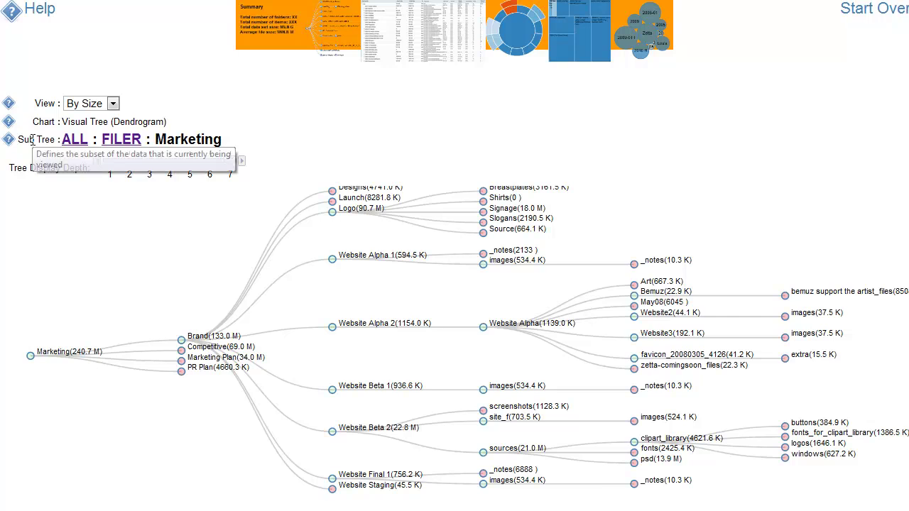
pyautogui.moveTo(24, 140); pyautogui.dragTo(246, 139)
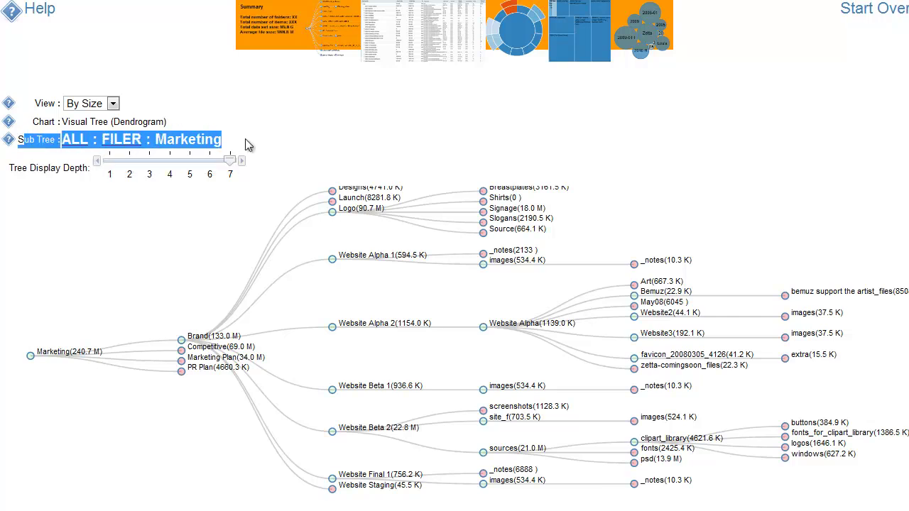
pyautogui.click(245, 140)
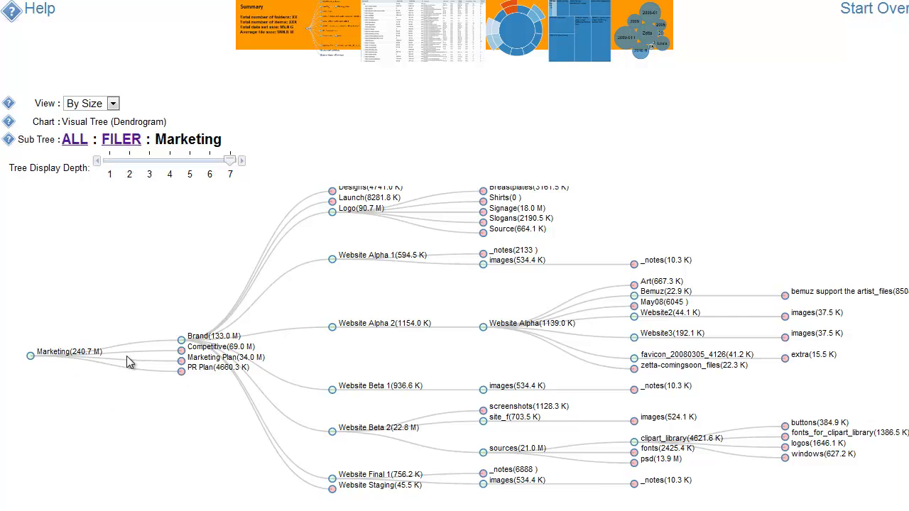
# View the Summary chart for Marketing, and step the sub tree back up through FILER to ALL.
pyautogui.moveTo(265, 46)
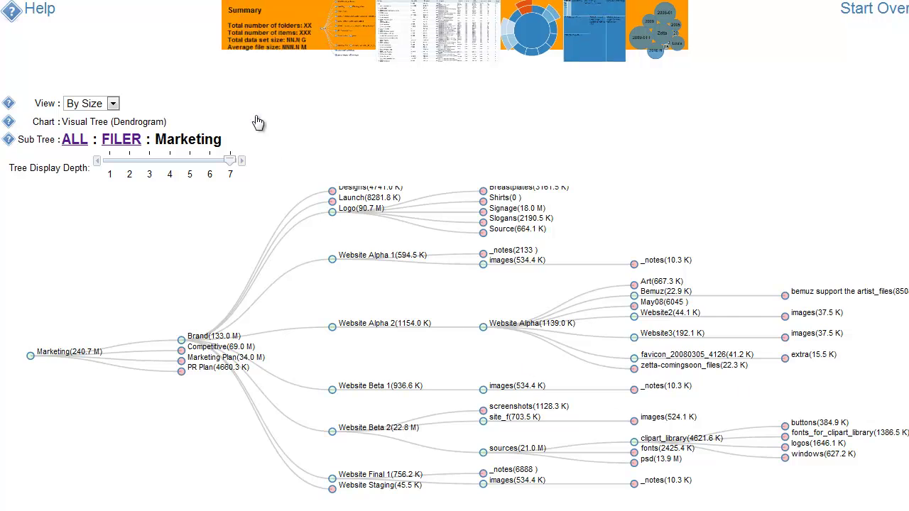
pyautogui.click(264, 46)
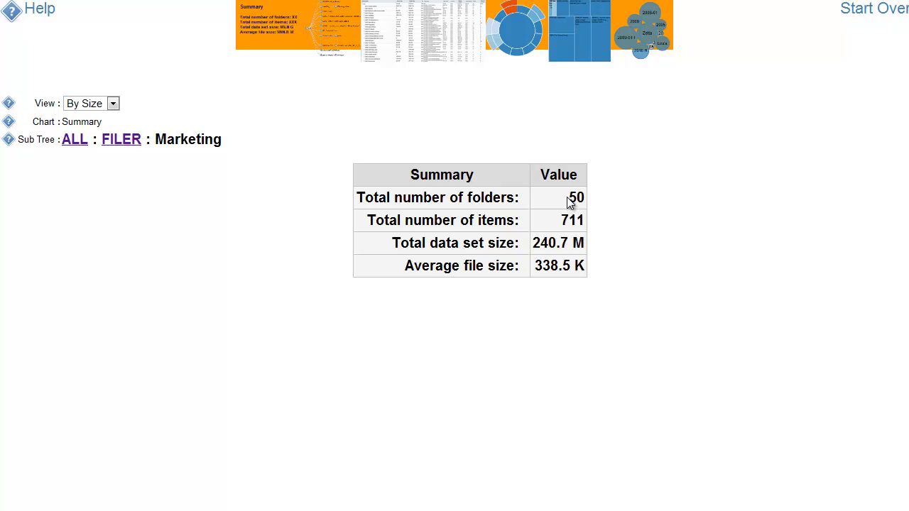
pyautogui.click(123, 141)
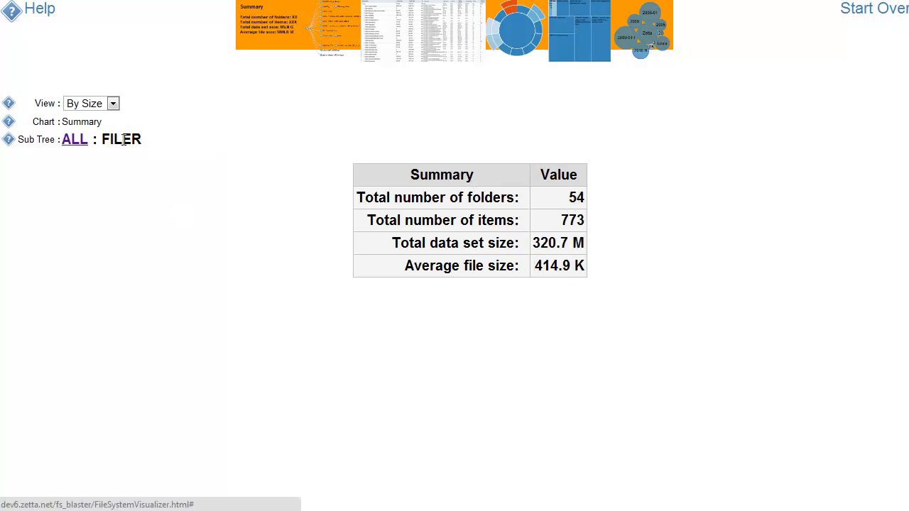
pyautogui.click(75, 141)
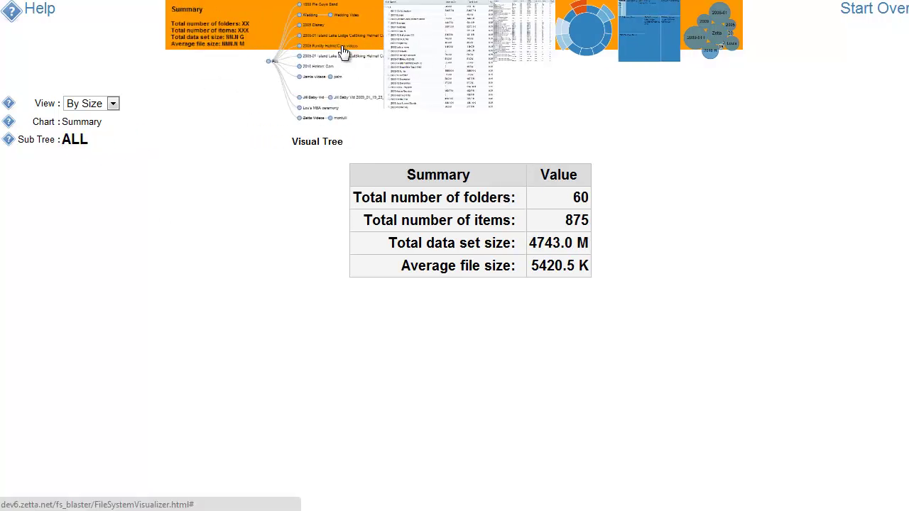
# Show the data as a Hierarchical List and expand the FILER, LOGS, Marketing, Brand and Logo folders.
pyautogui.click(386, 53)
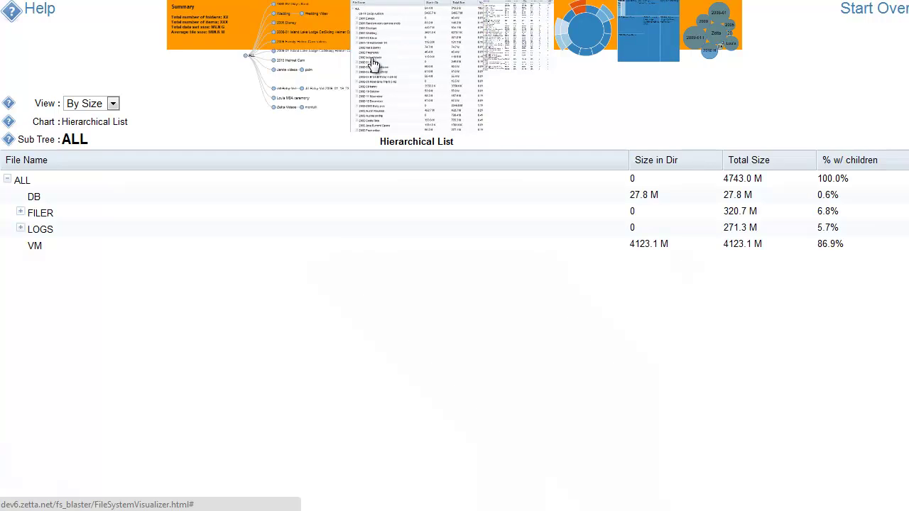
pyautogui.click(22, 212)
pyautogui.click(22, 295)
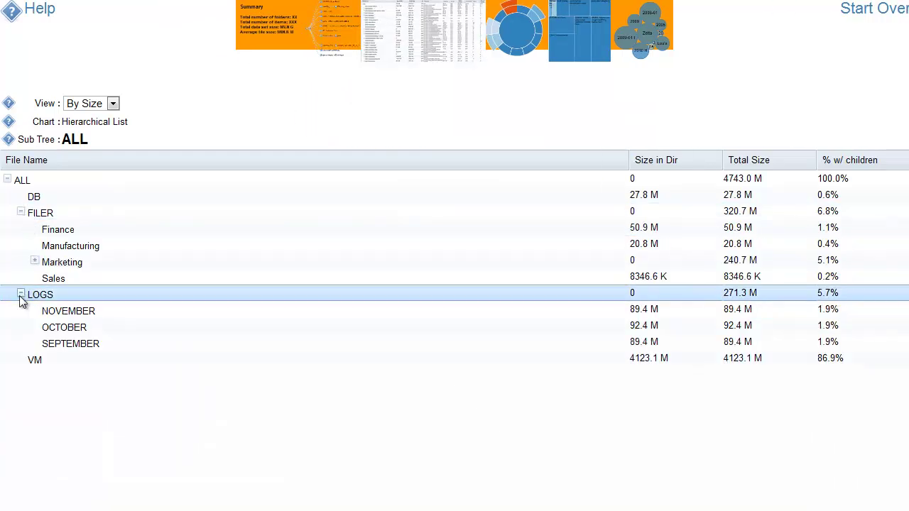
pyautogui.click(35, 261)
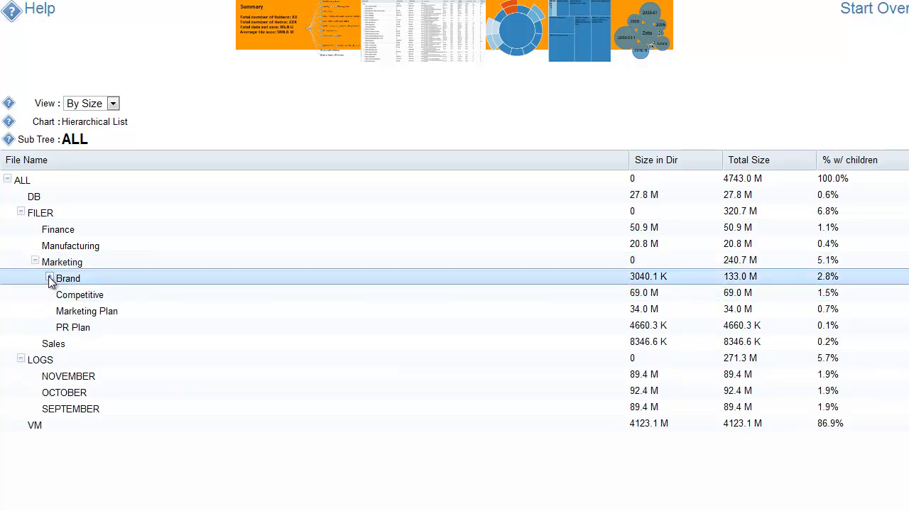
pyautogui.click(50, 277)
pyautogui.click(63, 326)
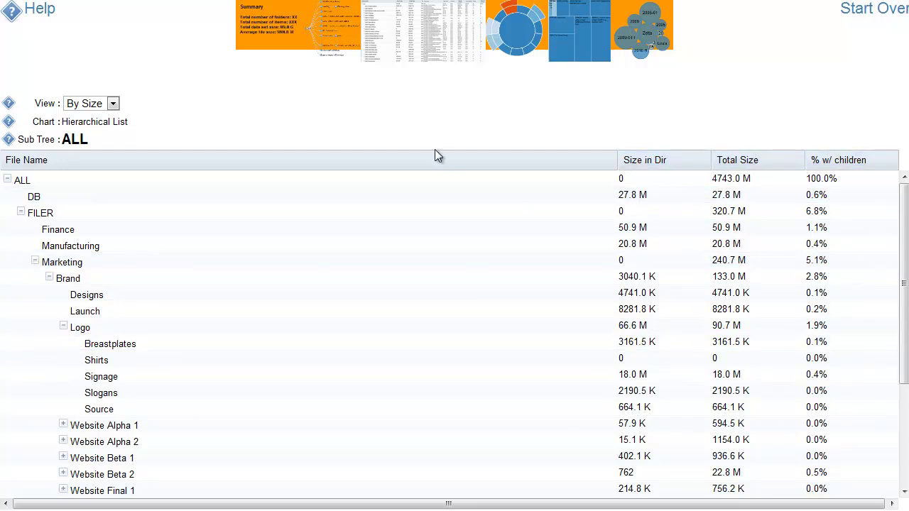
# Show the data as a Flattened List and sort the folders by Size in dir in descending order.
pyautogui.click(454, 40)
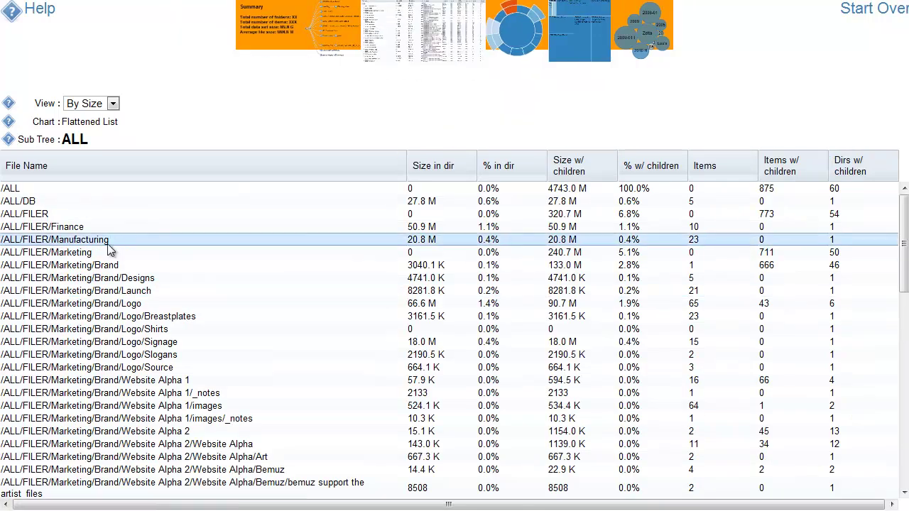
pyautogui.scroll(-10, 365, 305)
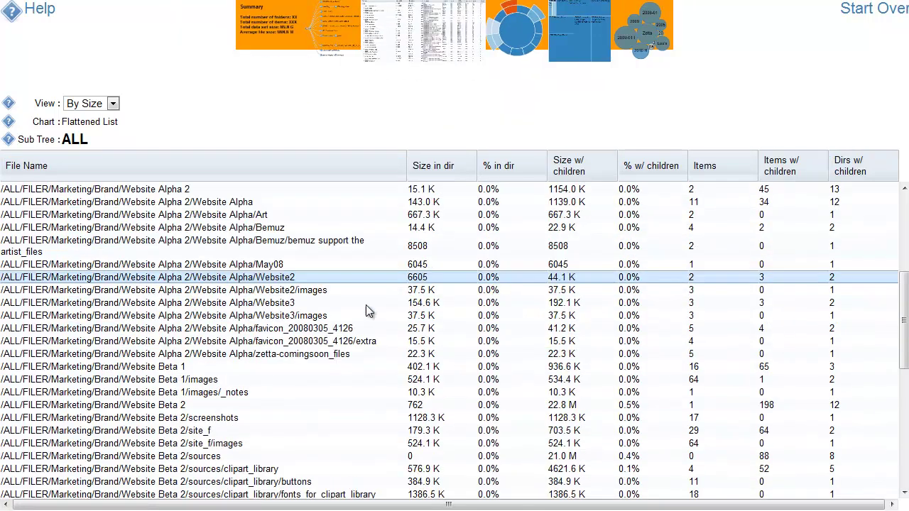
pyautogui.scroll(10, 365, 305)
pyautogui.scroll(-10, 365, 306)
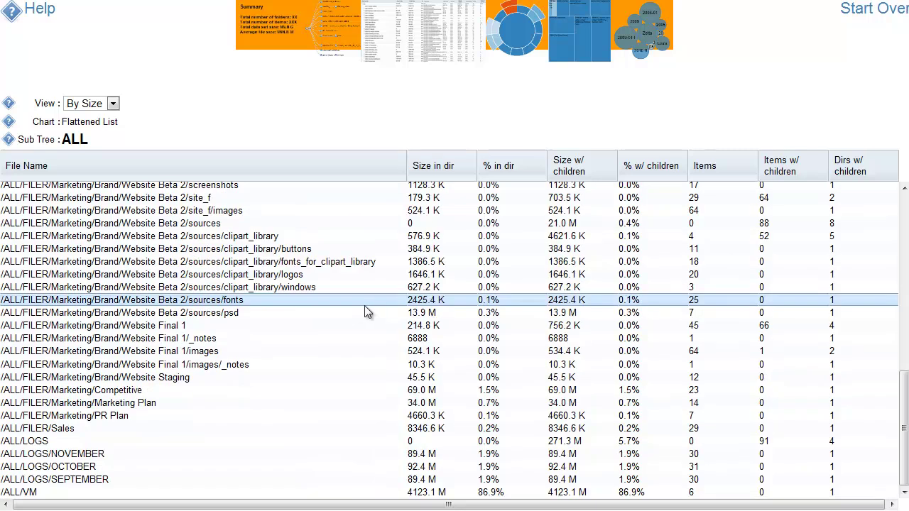
pyautogui.scroll(10, 365, 306)
pyautogui.click(431, 172)
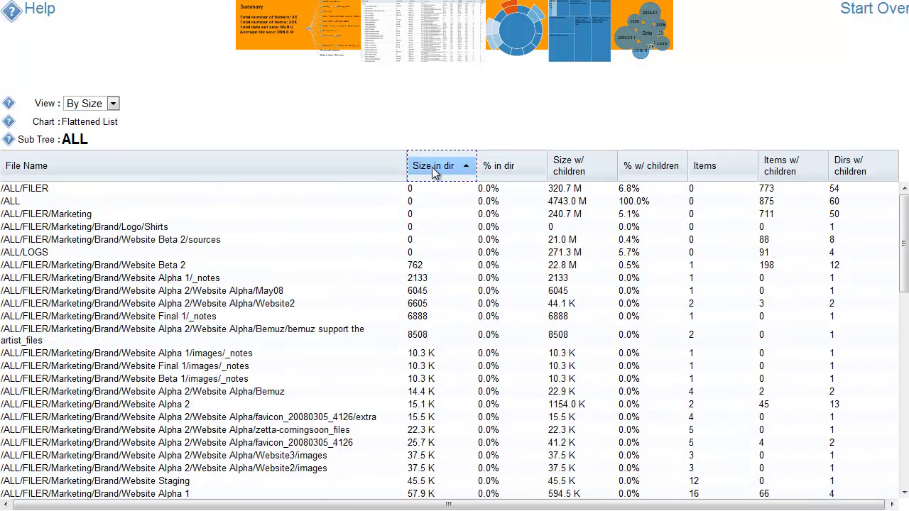
pyautogui.click(435, 172)
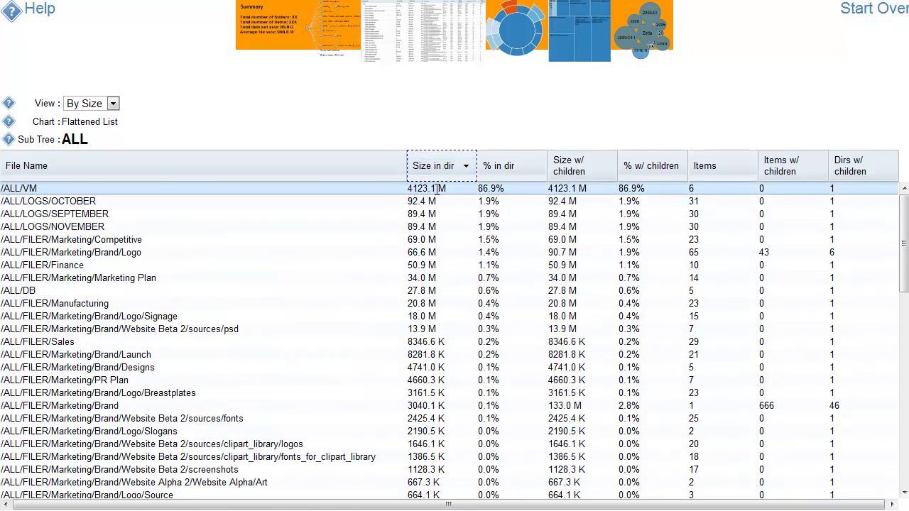
pyautogui.click(423, 189)
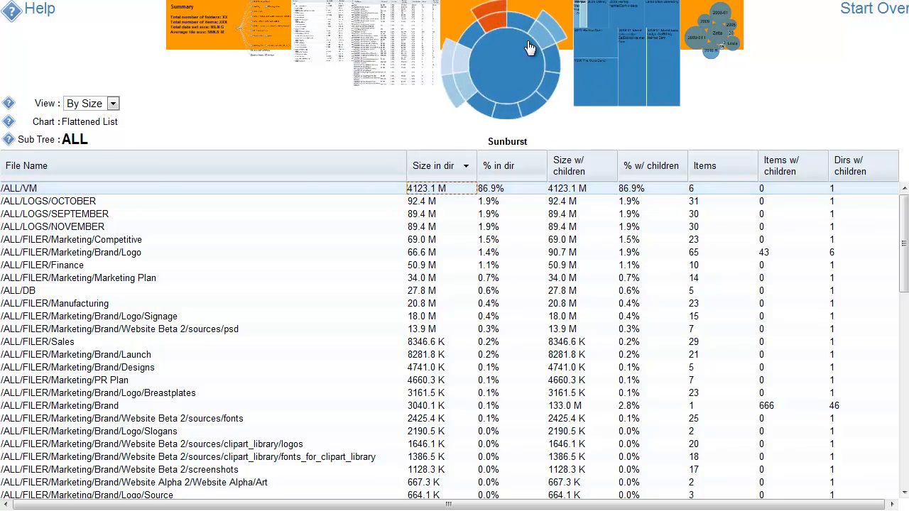
# Show the data as a Sunburst chart and set its tree display depth to 5.
pyautogui.click(519, 64)
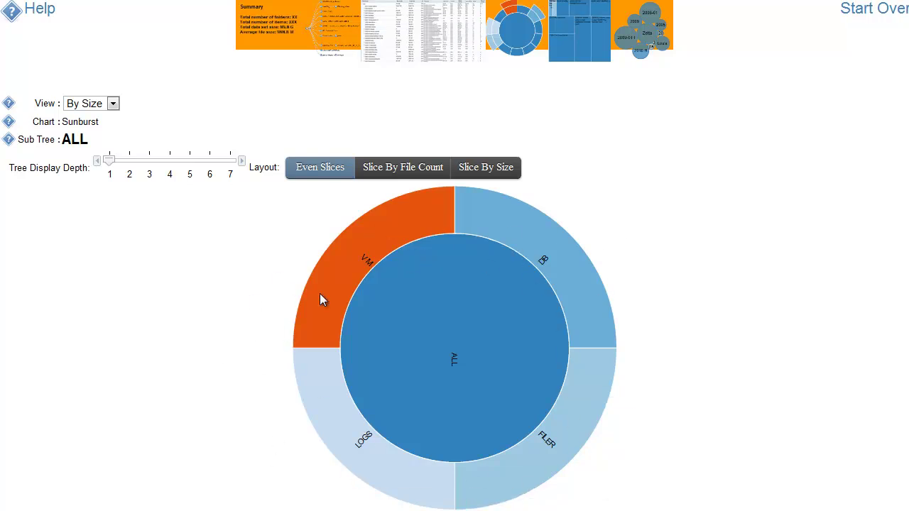
pyautogui.moveTo(463, 210)
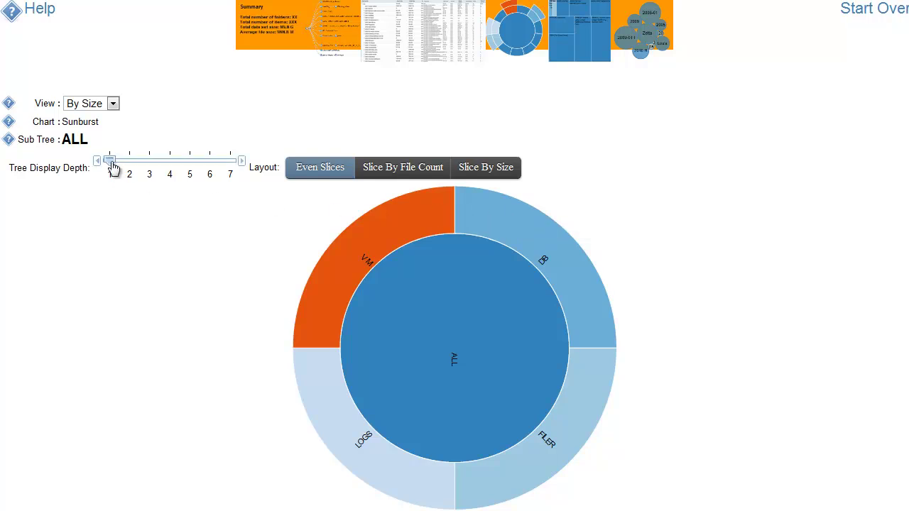
pyautogui.moveTo(110, 162); pyautogui.dragTo(202, 166)
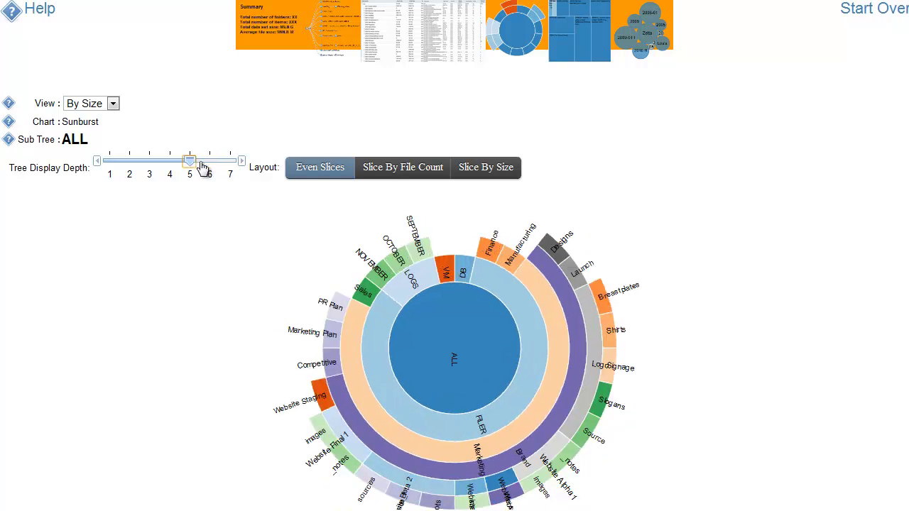
# Compare the sunburst sliced by file count and by size, and return it to even slices.
pyautogui.click(397, 171)
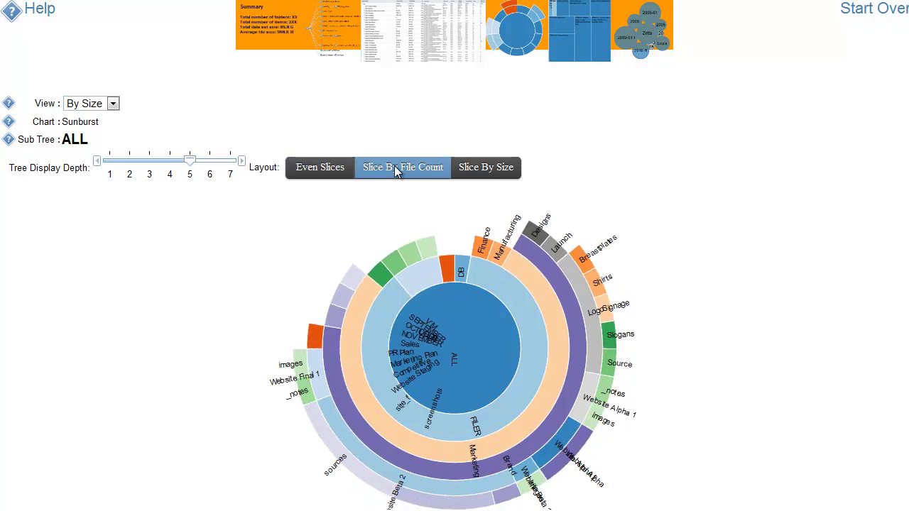
pyautogui.click(483, 169)
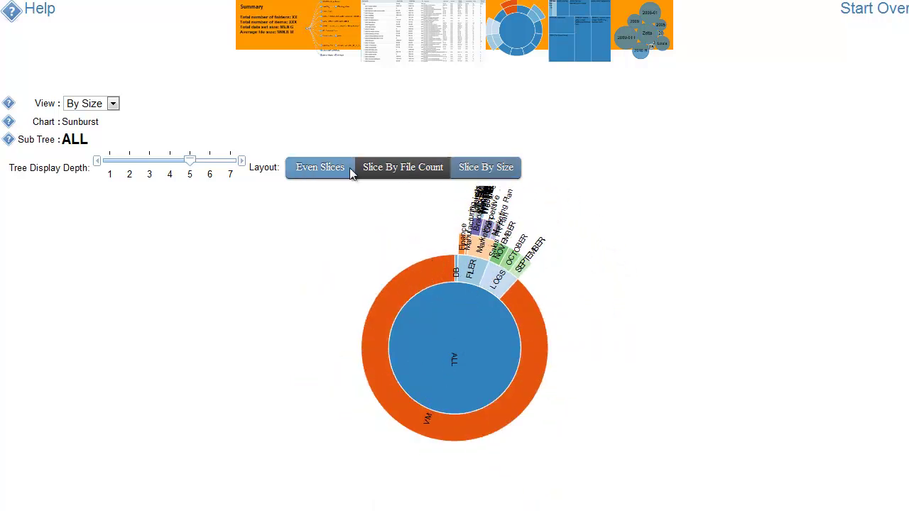
pyautogui.click(326, 168)
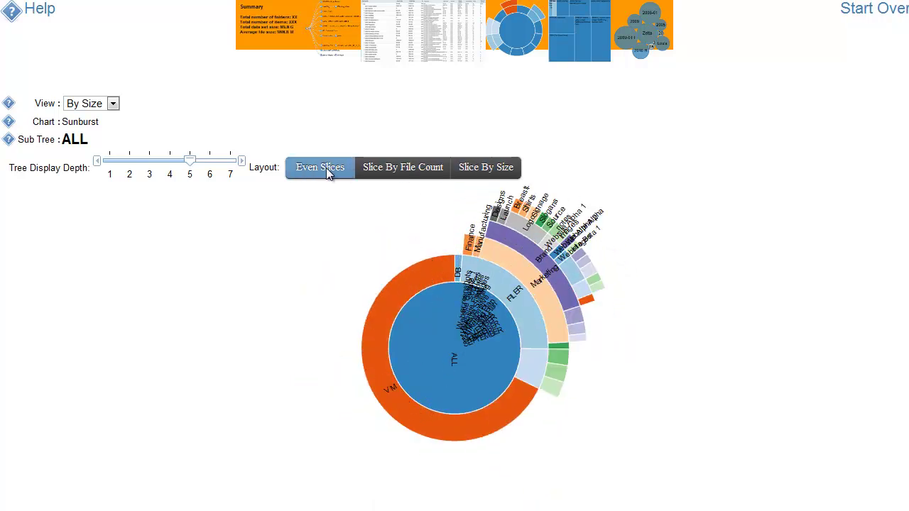
# Show the data as a Tree Map and try the Even Slices and Slice By File Count layouts.
pyautogui.moveTo(490, 81)
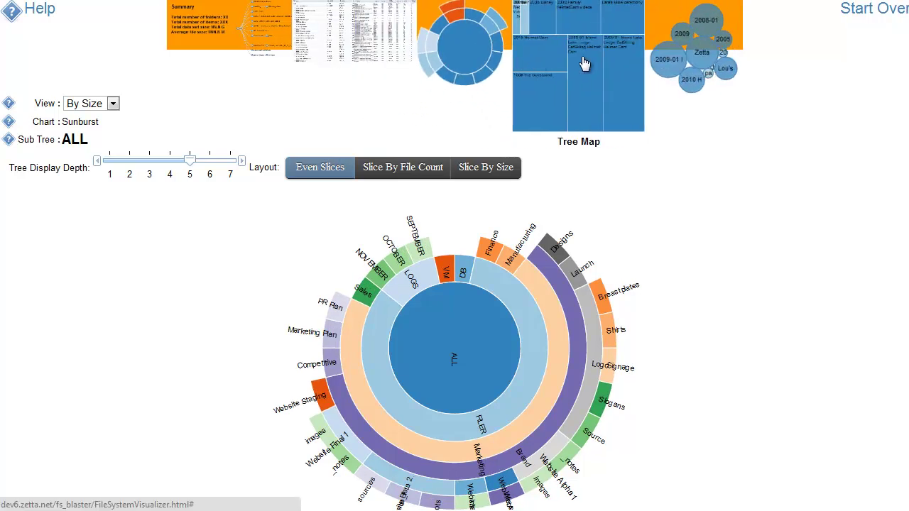
pyautogui.click(581, 56)
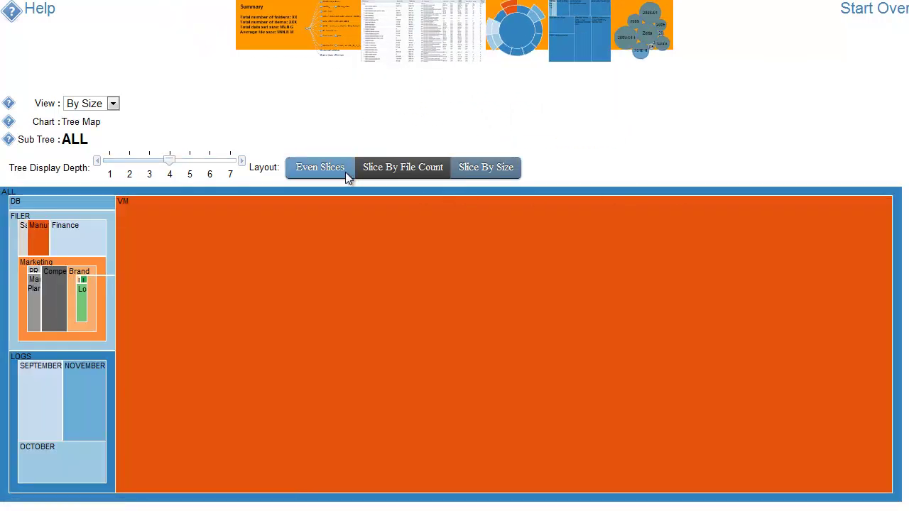
pyautogui.click(318, 169)
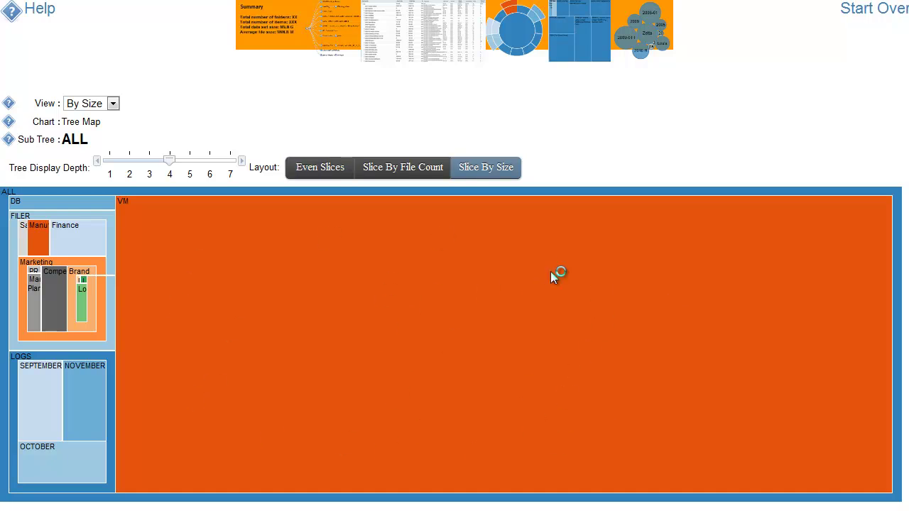
pyautogui.click(405, 172)
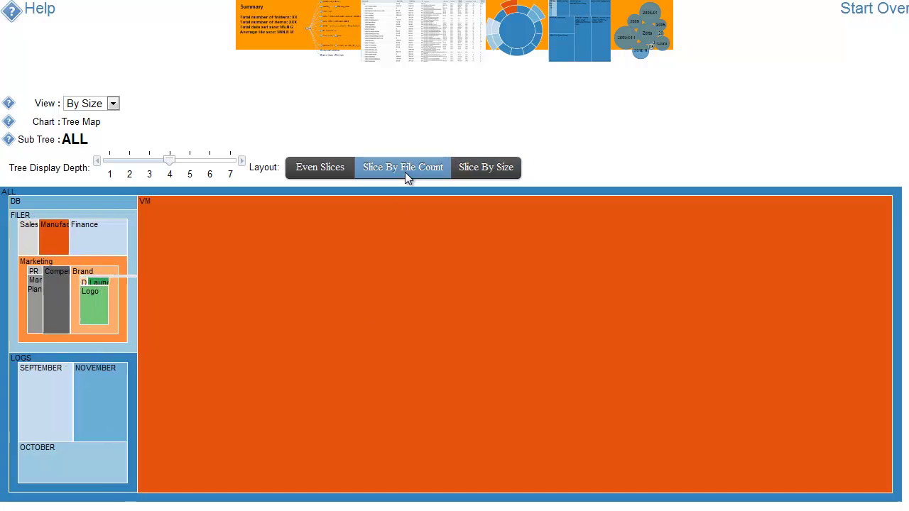
# Drill into the Marketing folder from the Tree Map's Even Slices layout, and return to the ALL level.
pyautogui.click(344, 169)
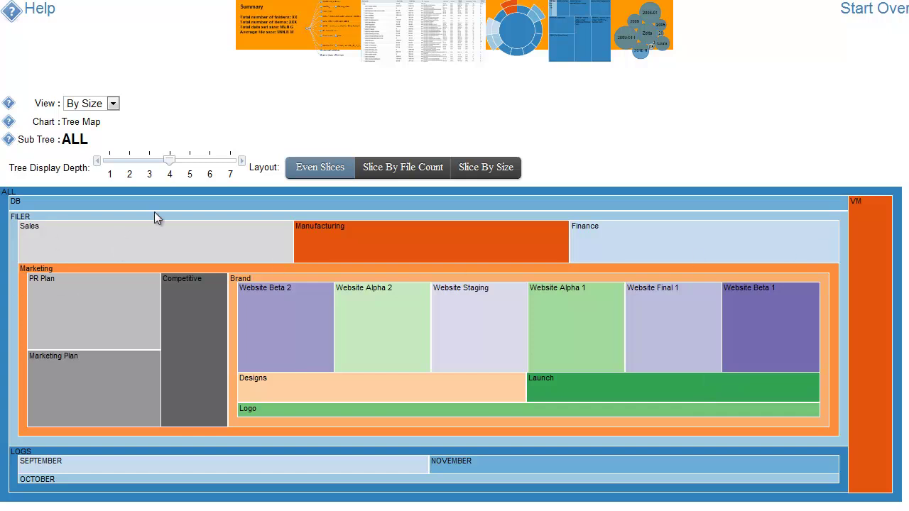
pyautogui.moveTo(169, 164)
pyautogui.mouseDown()
pyautogui.moveTo(225, 169)
pyautogui.moveTo(169, 163)
pyautogui.mouseUp()
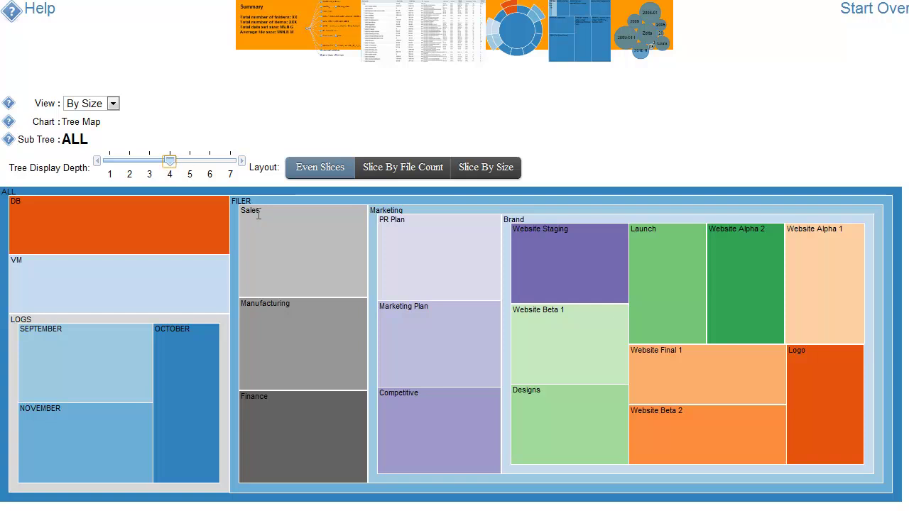
pyautogui.click(396, 212)
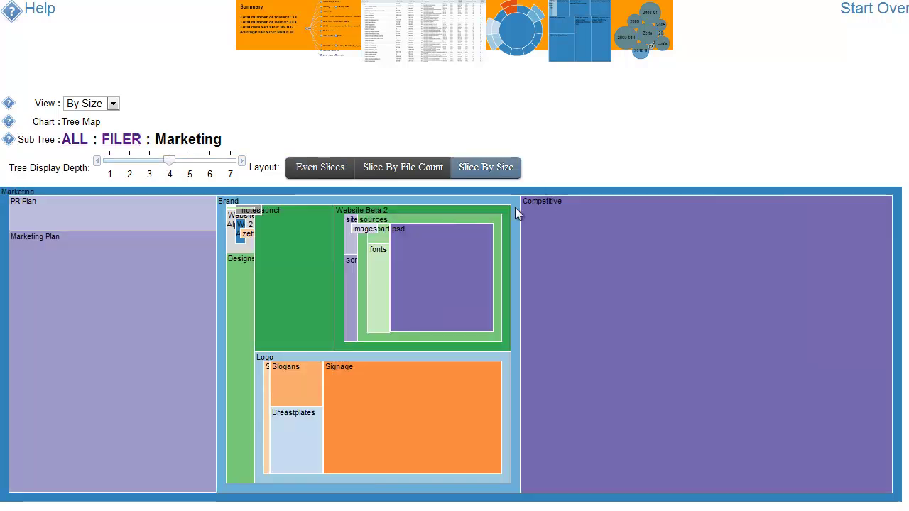
pyautogui.click(74, 144)
# Show the data as a Bubble Chart, inspect individual bubbles, and switch its layout to Circle Pack.
pyautogui.click(658, 62)
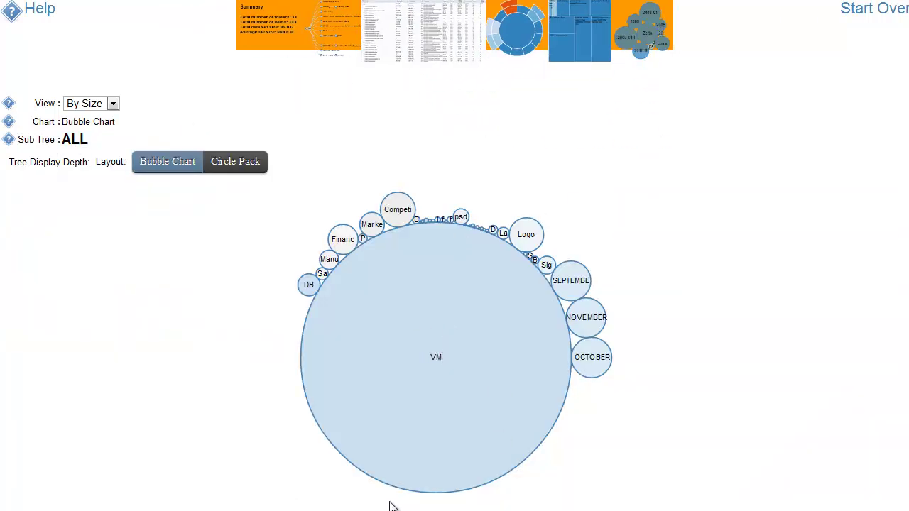
pyautogui.moveTo(353, 274)
pyautogui.moveTo(501, 363)
pyautogui.click(242, 169)
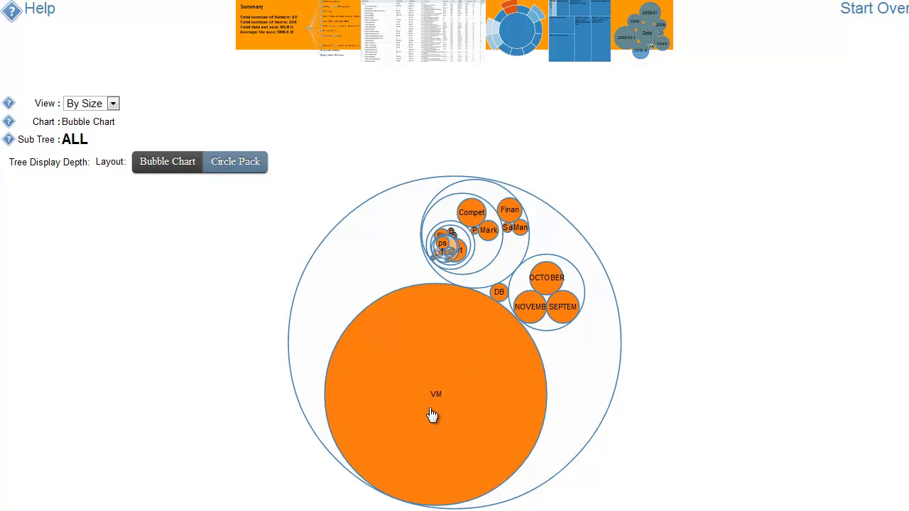
pyautogui.moveTo(462, 412)
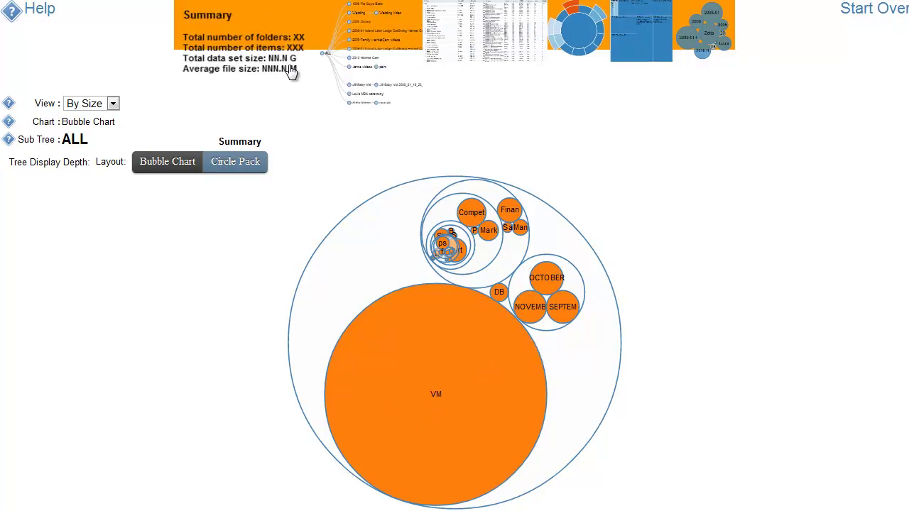
# Return to the Summary, change the view to By Type, and show the file types as a Visual Tree.
pyautogui.click(286, 63)
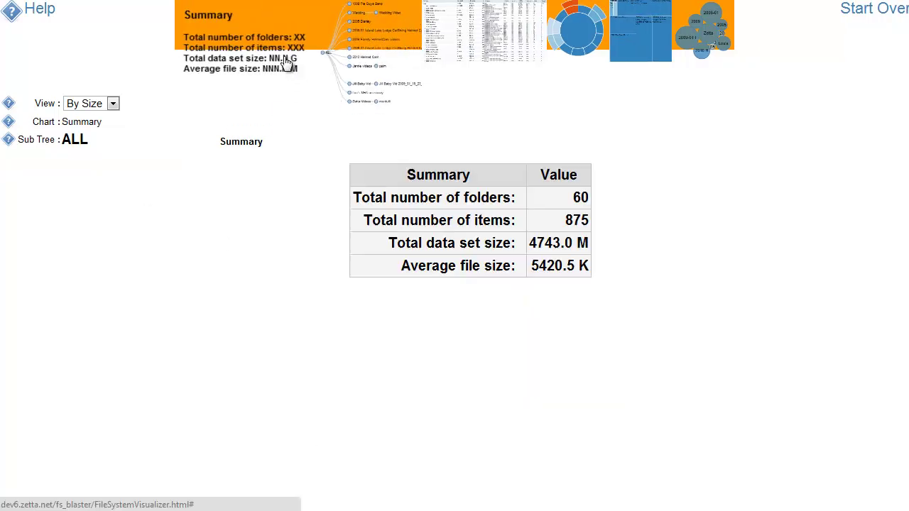
pyautogui.click(113, 104)
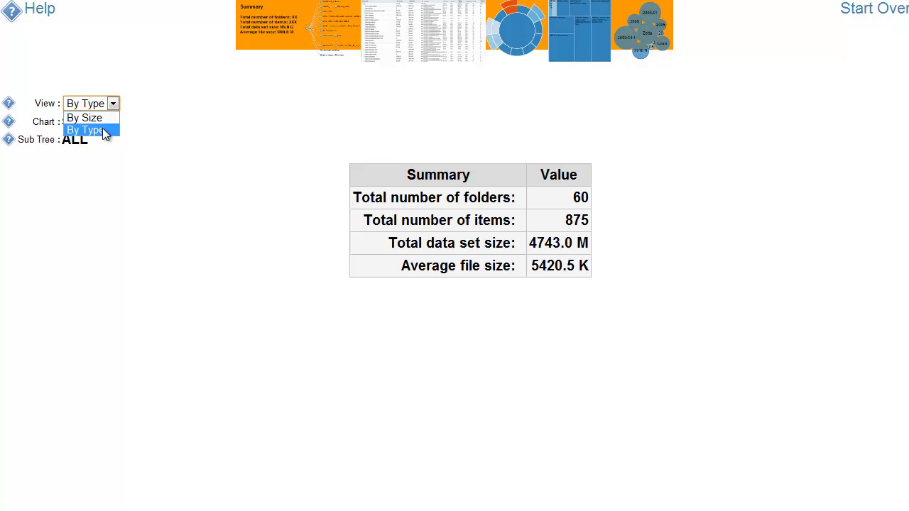
pyautogui.click(105, 132)
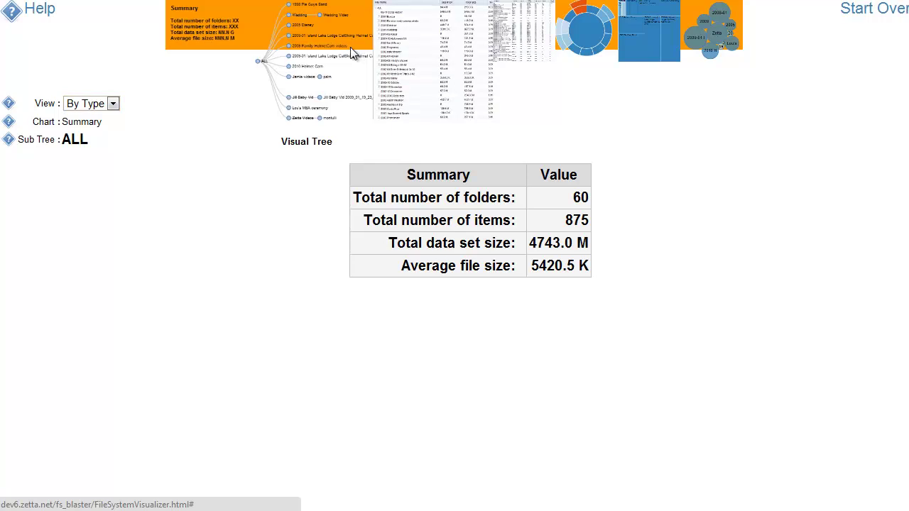
pyautogui.click(349, 49)
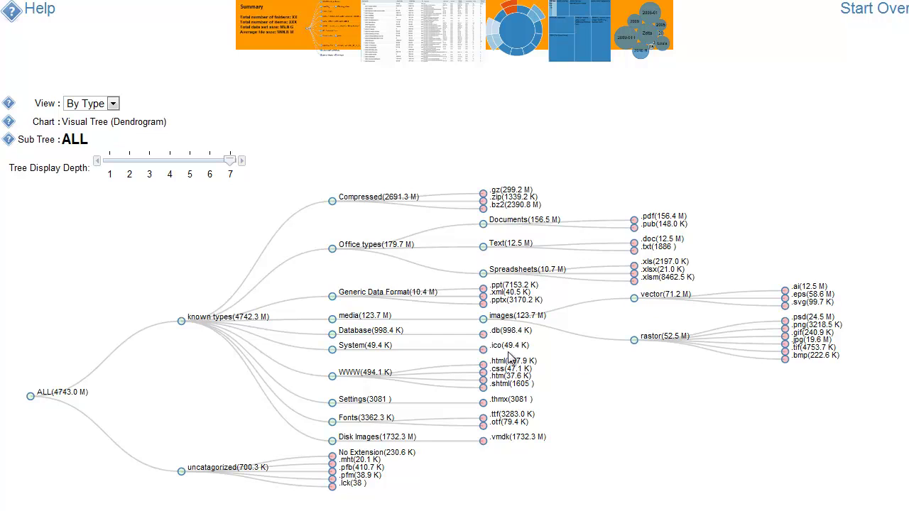
# Compare the By Type data in the Sunburst, Flattened List and Bubble Chart, ending on the Summary.
pyautogui.click(505, 39)
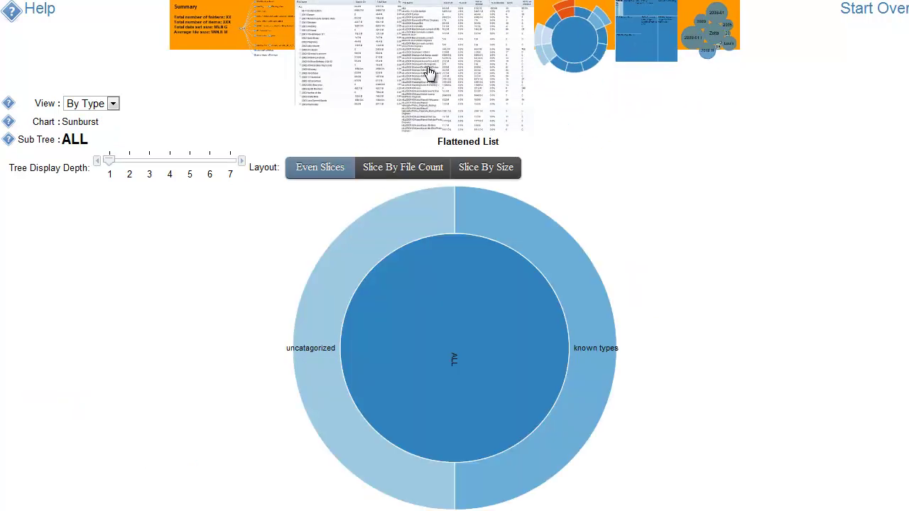
pyautogui.click(380, 62)
pyautogui.click(448, 57)
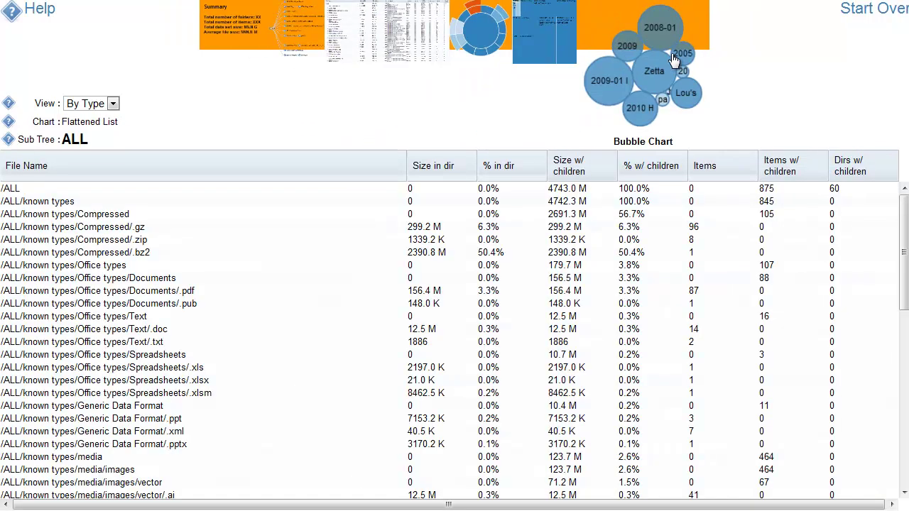
pyautogui.click(675, 60)
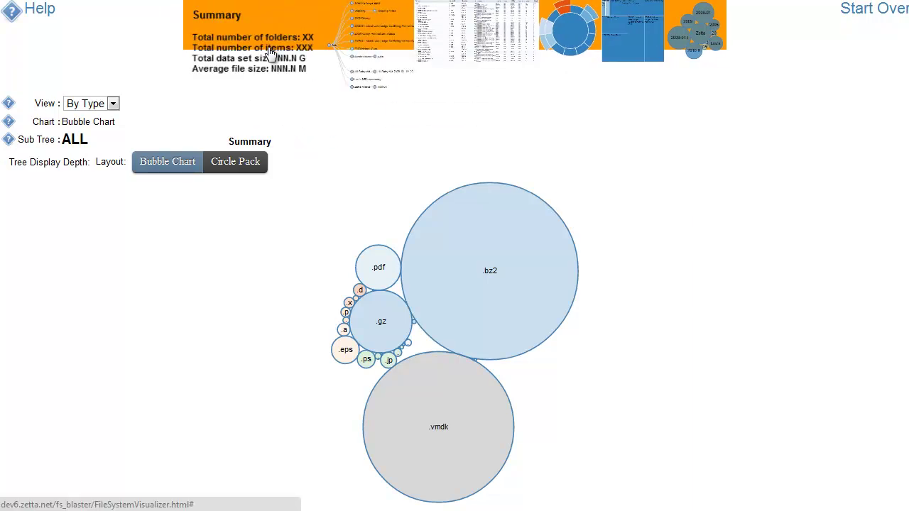
pyautogui.click(325, 57)
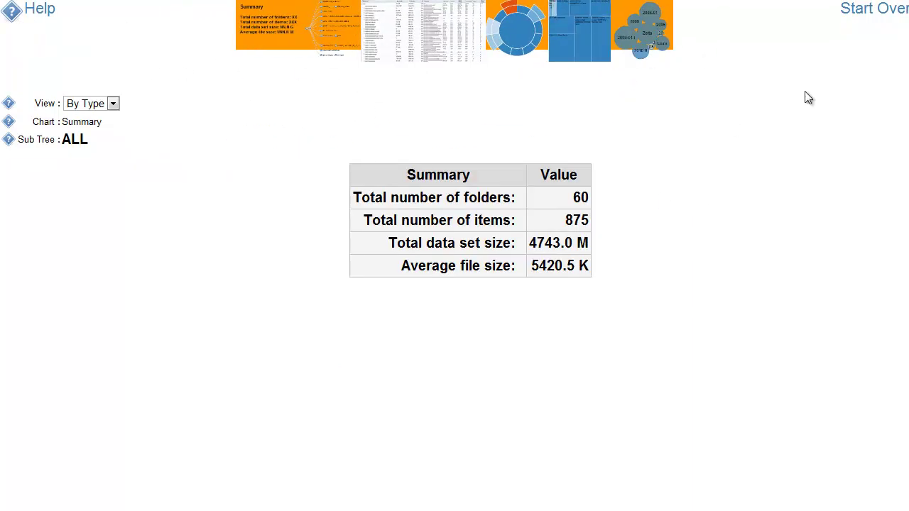
# Start over with a new data source and launch the Java applet, agreeing to let it scan a local directory.
pyautogui.click(872, 16)
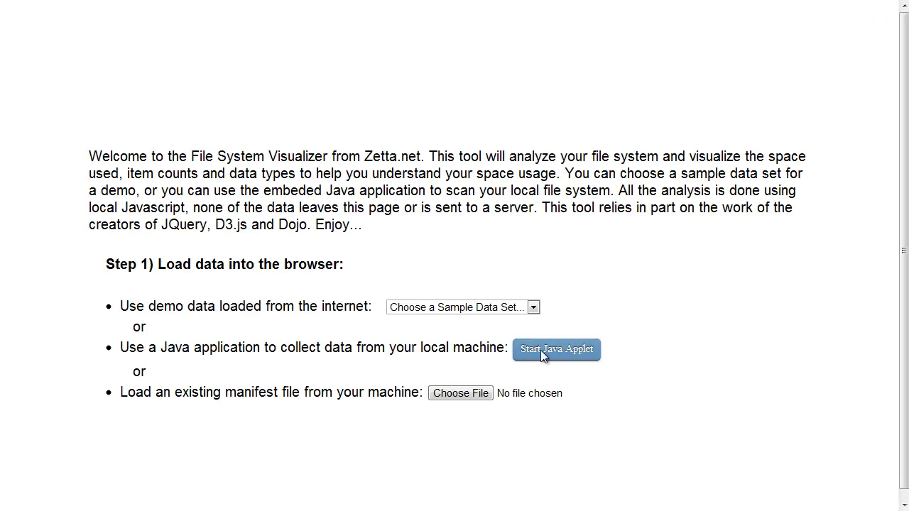
pyautogui.click(559, 352)
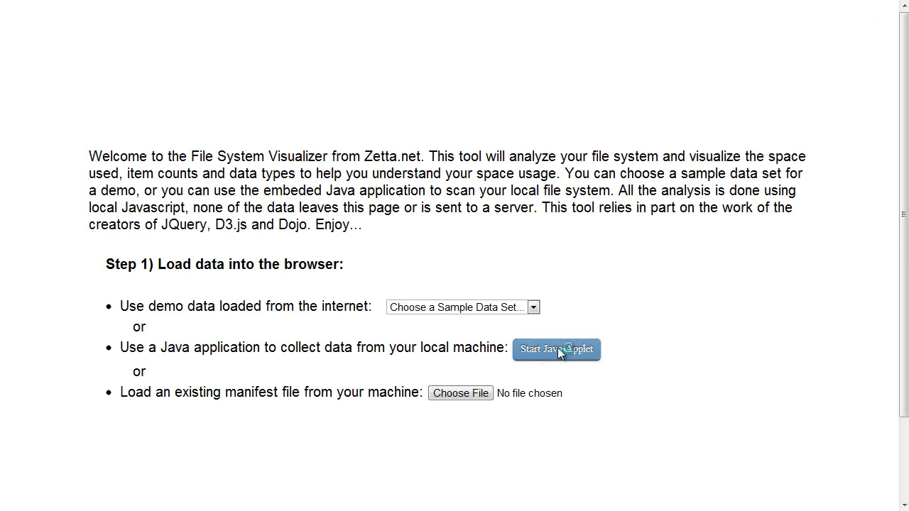
pyautogui.click(710, 388)
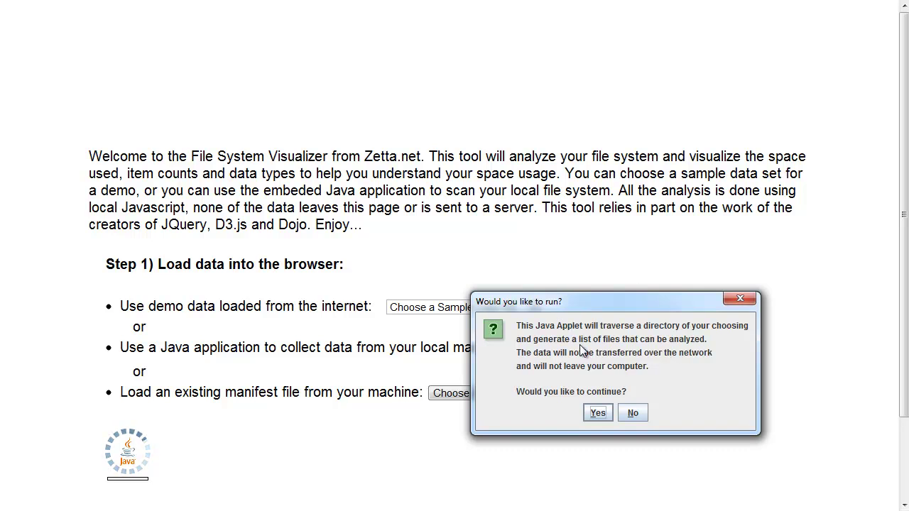
pyautogui.click(598, 414)
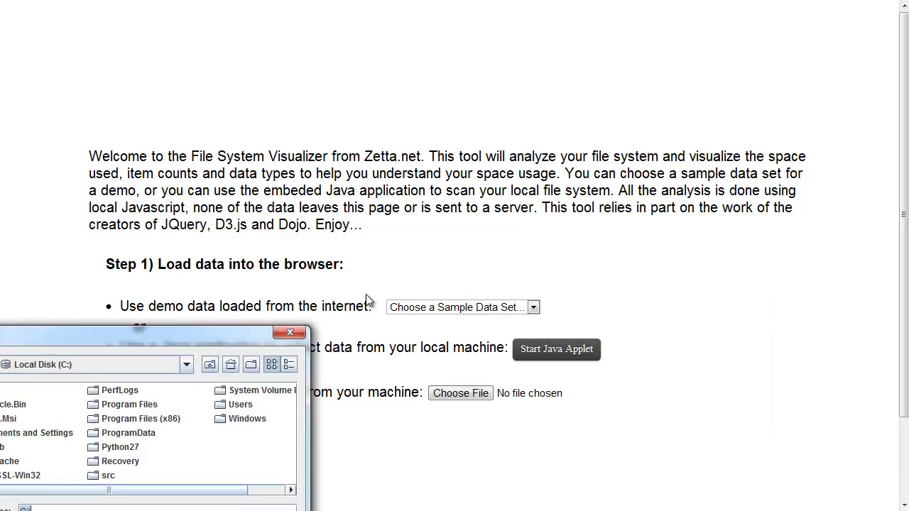
# Scan the C:\Python27 folder and load its listing through memory instead of saving a file.
pyautogui.moveTo(231, 333); pyautogui.dragTo(400, 26)
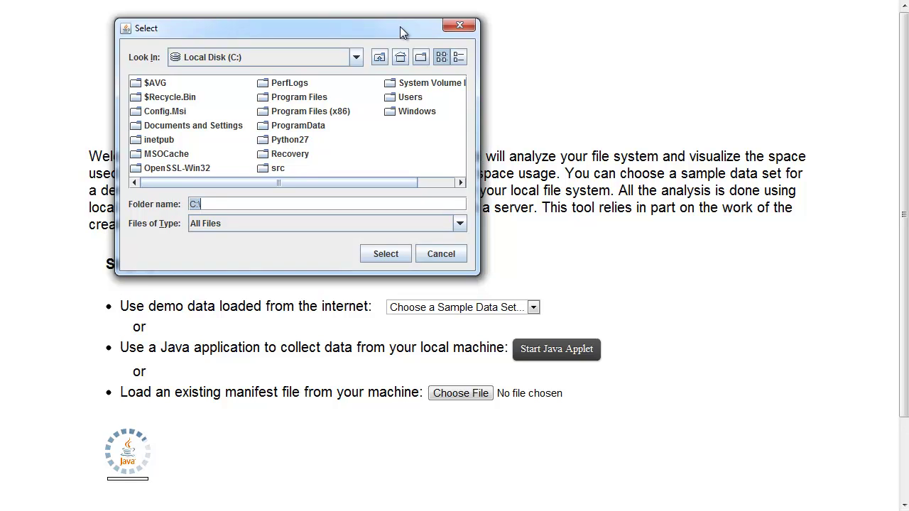
pyautogui.moveTo(318, 185)
pyautogui.mouseDown()
pyautogui.moveTo(375, 183)
pyautogui.moveTo(305, 182)
pyautogui.mouseUp()
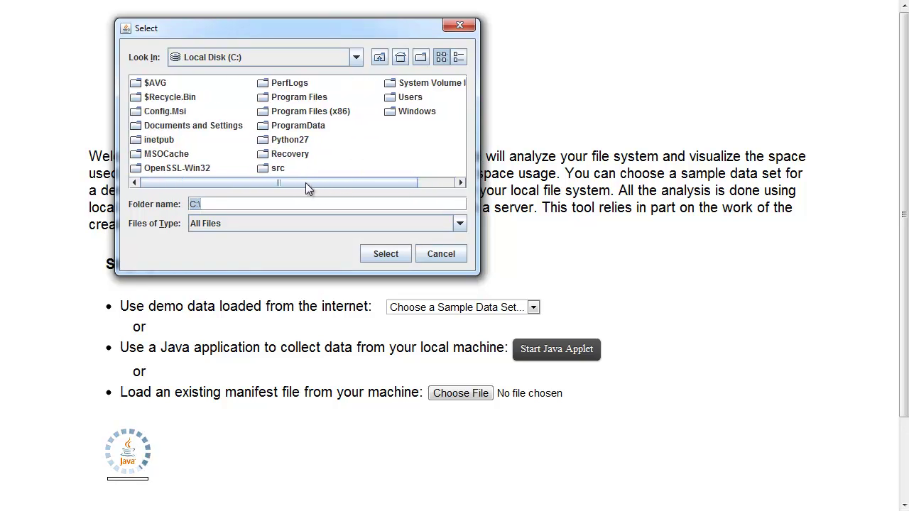
pyautogui.click(296, 144)
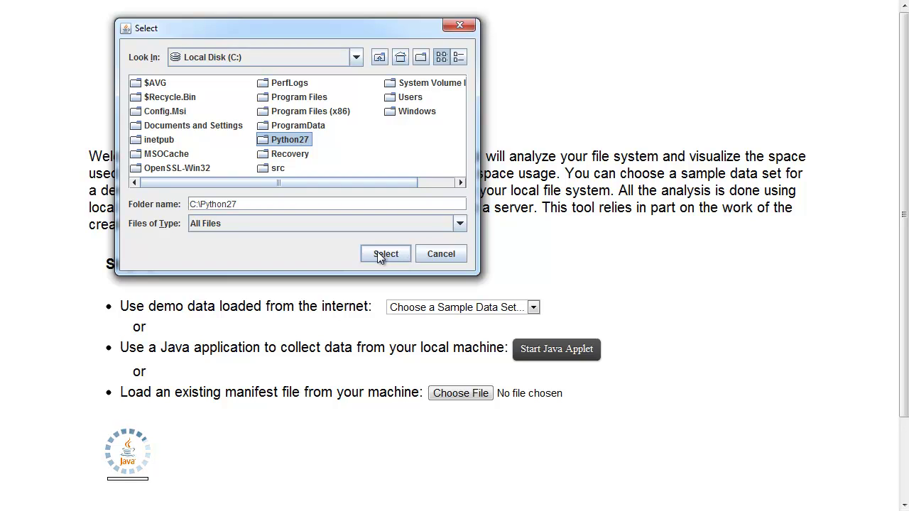
pyautogui.click(379, 256)
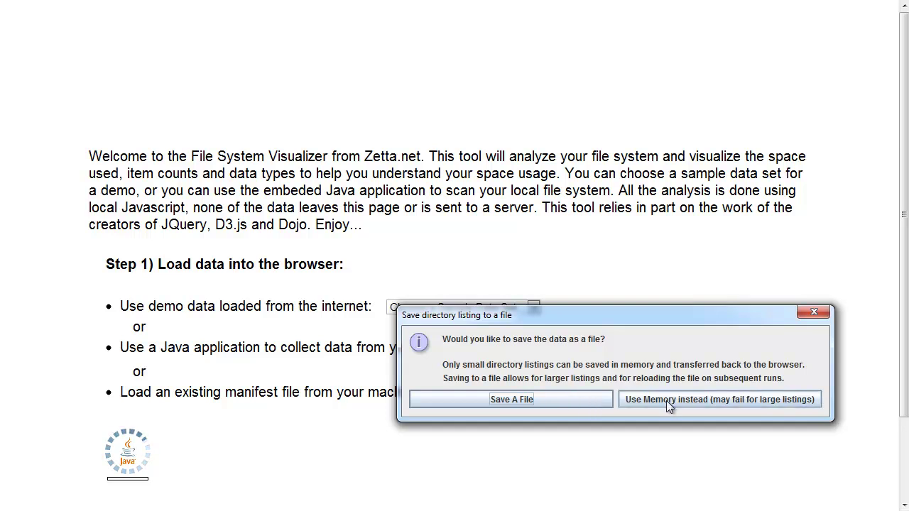
pyautogui.click(708, 400)
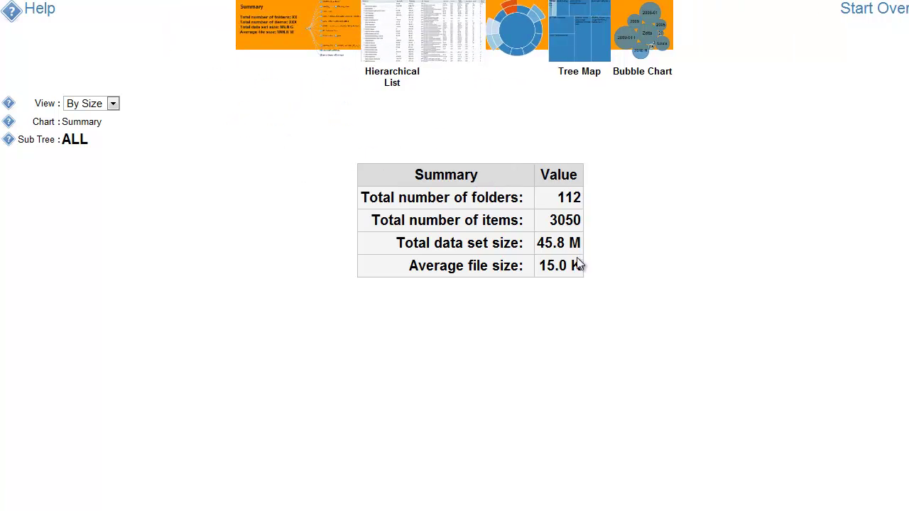
# Examine the scanned folder's data as a Visual Tree, Bubble Chart and Flattened List, ending on the Summary.
pyautogui.click(338, 63)
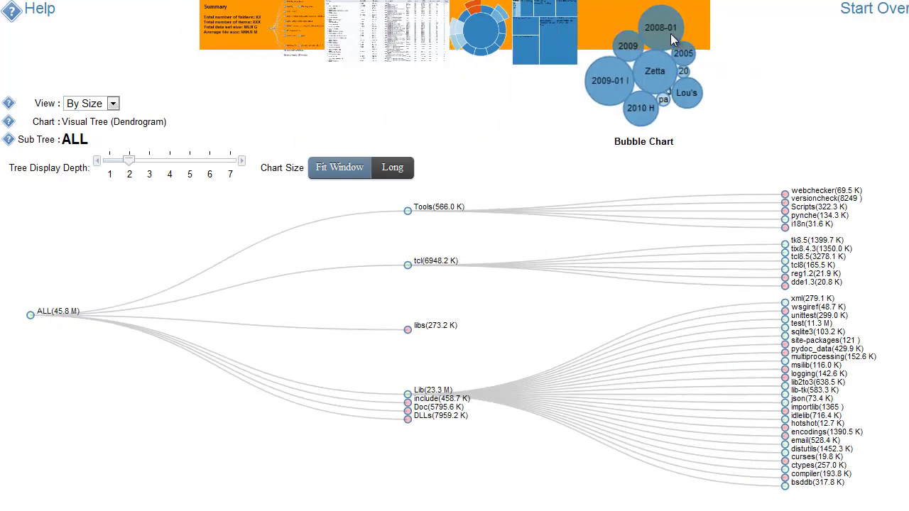
pyautogui.click(671, 39)
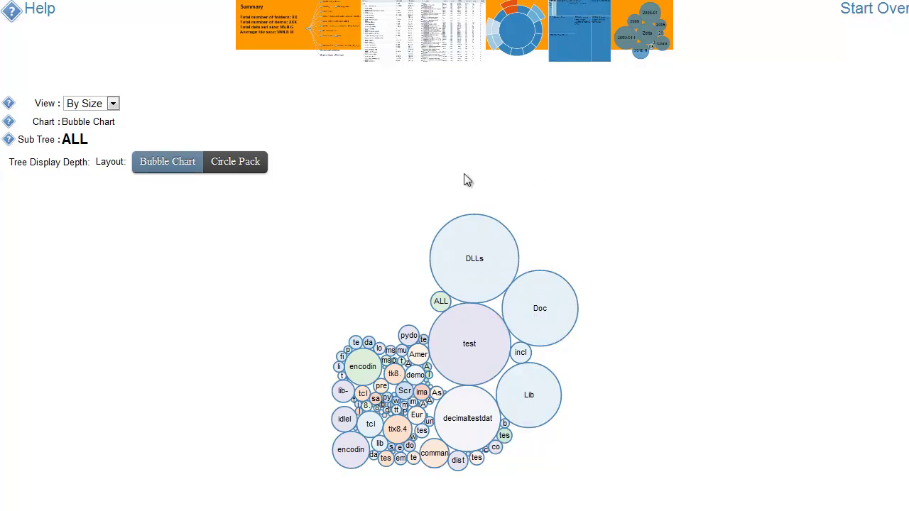
pyautogui.click(520, 82)
pyautogui.click(473, 70)
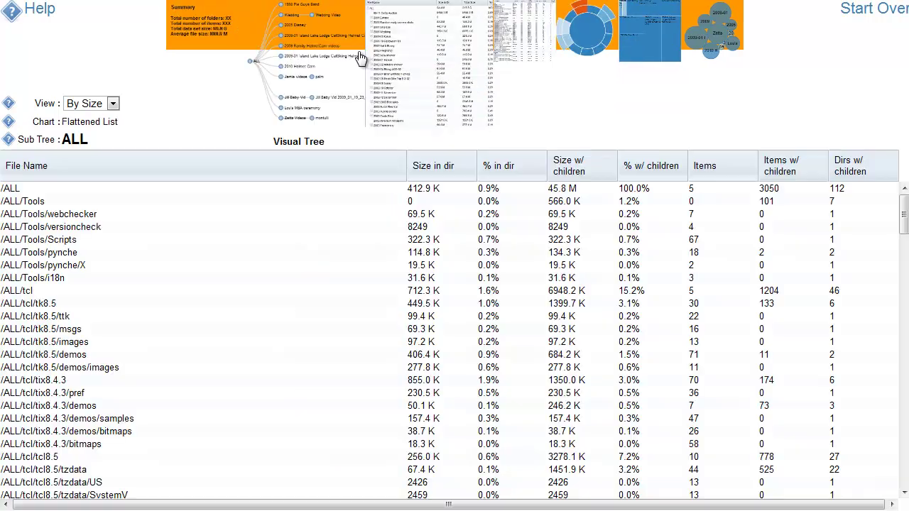
pyautogui.click(364, 51)
pyautogui.click(309, 59)
pyautogui.click(238, 56)
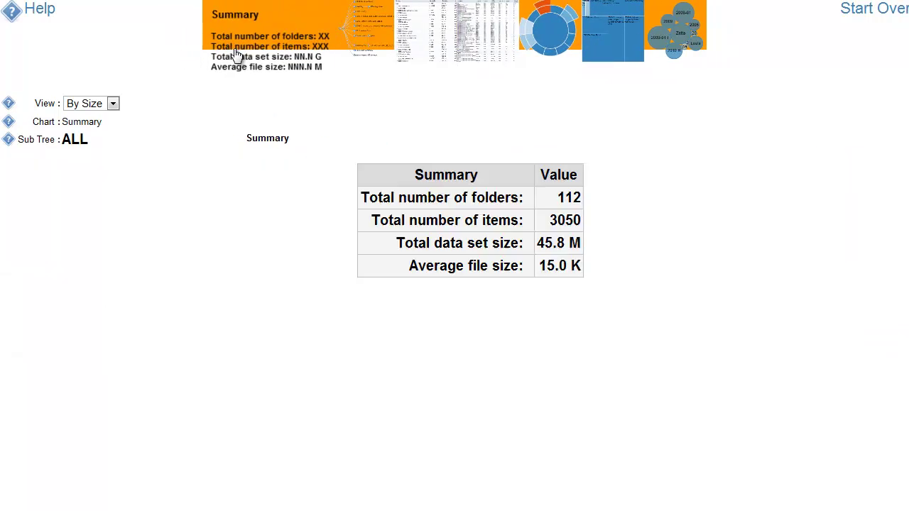